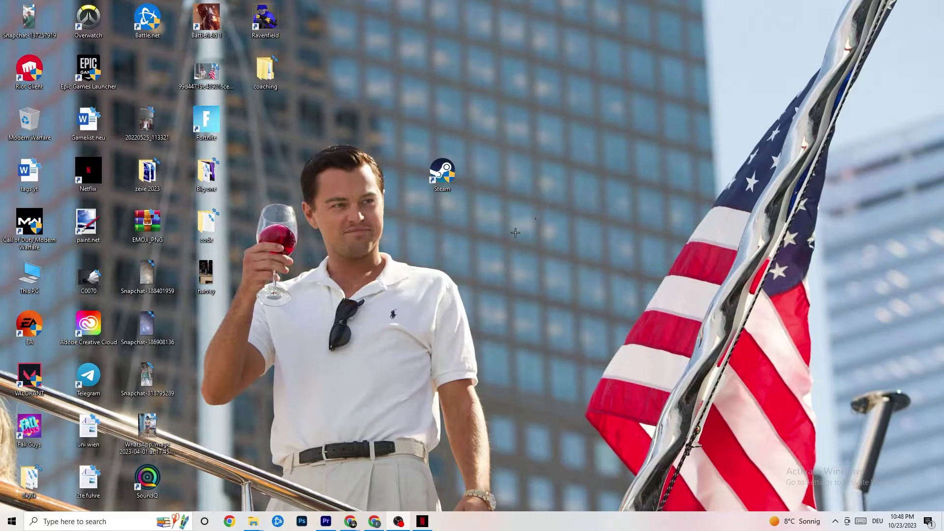
- Open Settings from Start and go to Update & Security, where Windows Update reports up to date
left_click(4, 527)
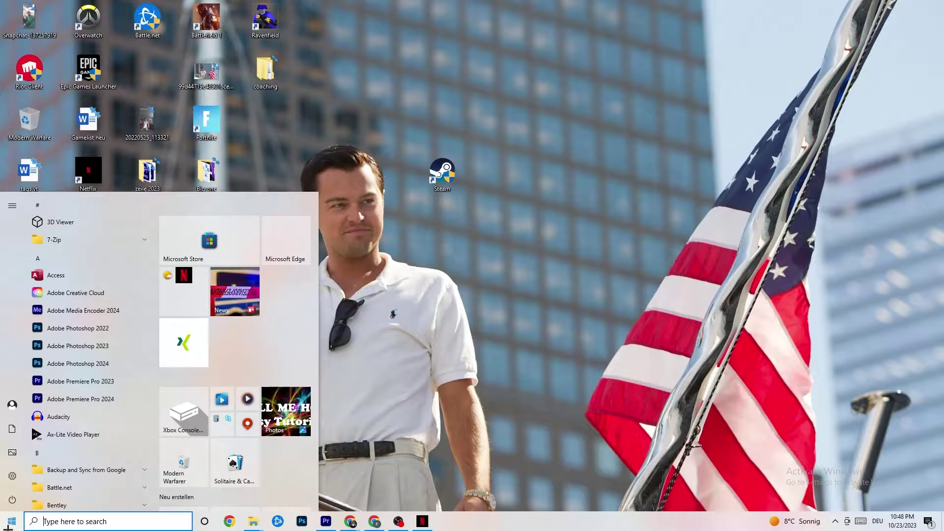
left_click(12, 475)
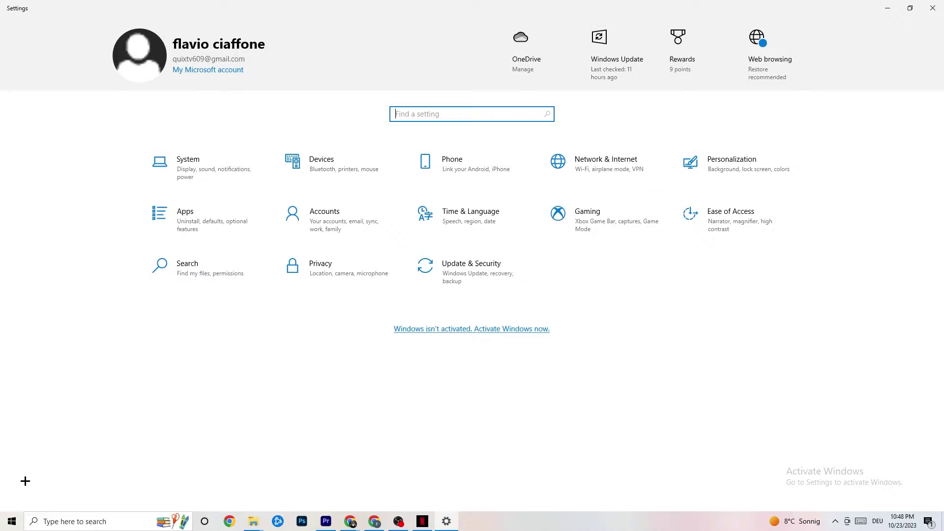
left_click(455, 283)
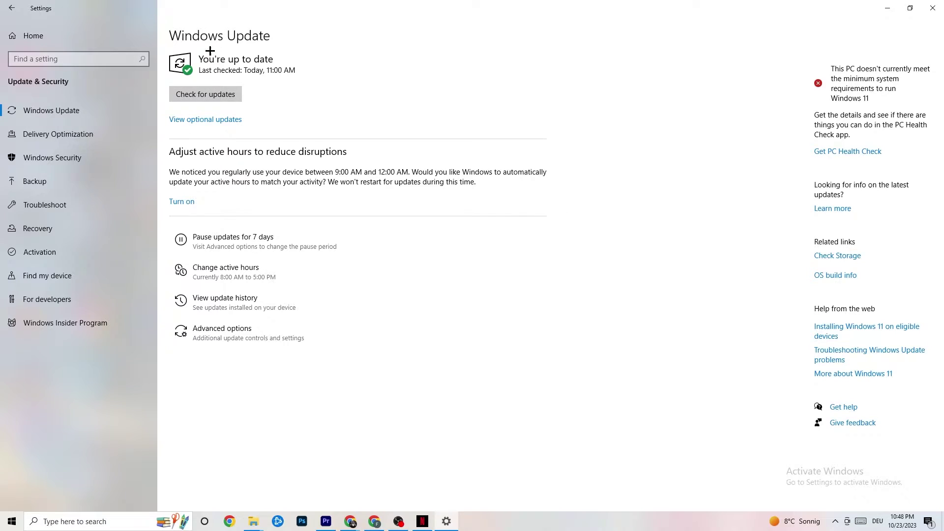
- Check the Troubleshoot page (no recommended troubleshooters), then minimize Settings to the desktop
left_click(57, 205)
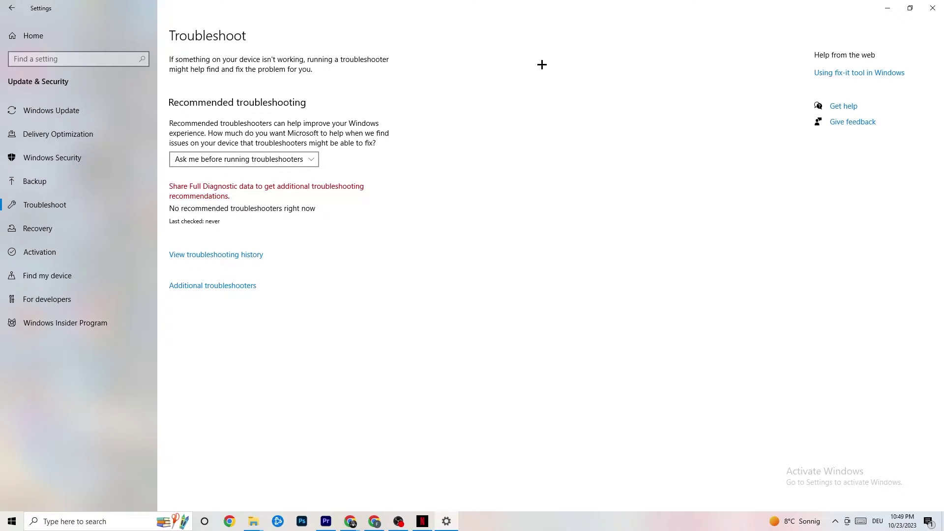
left_click(887, 7)
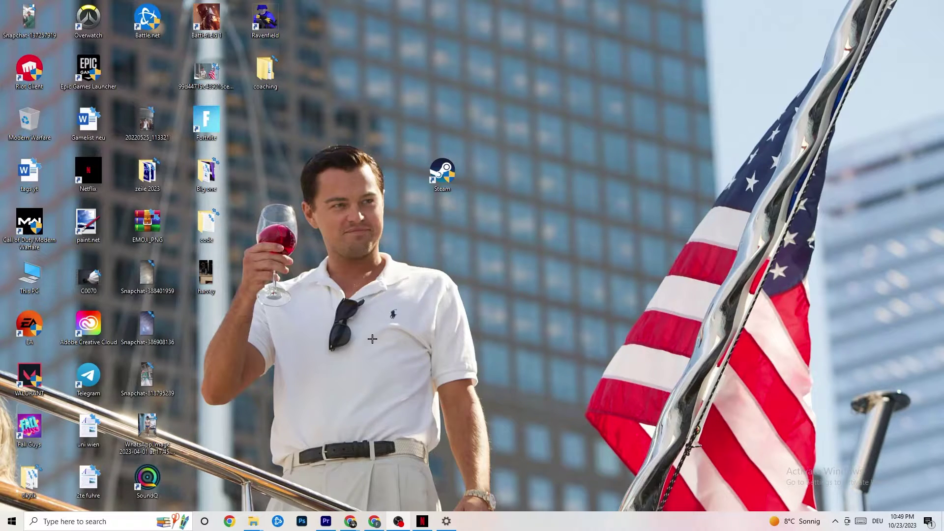
left_click_drag(435, 180, 438, 227)
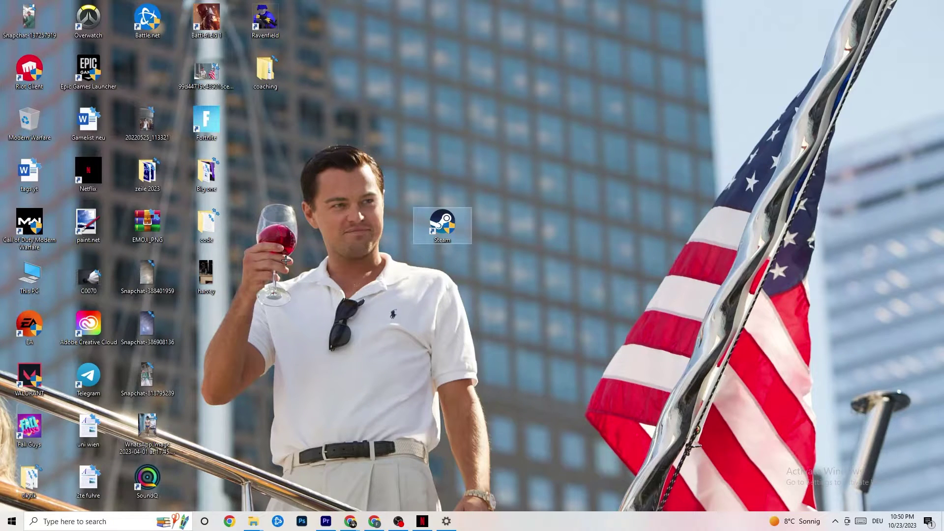
right_click(448, 224)
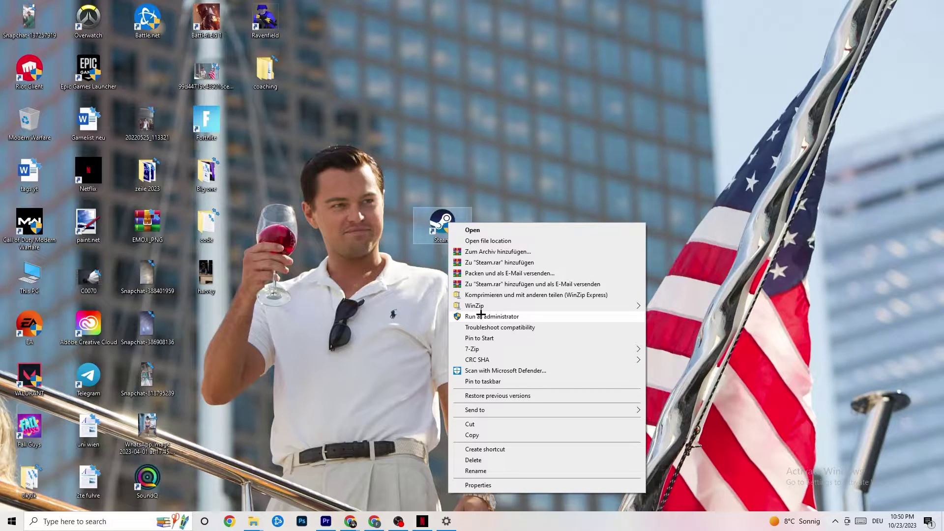
left_click(358, 296)
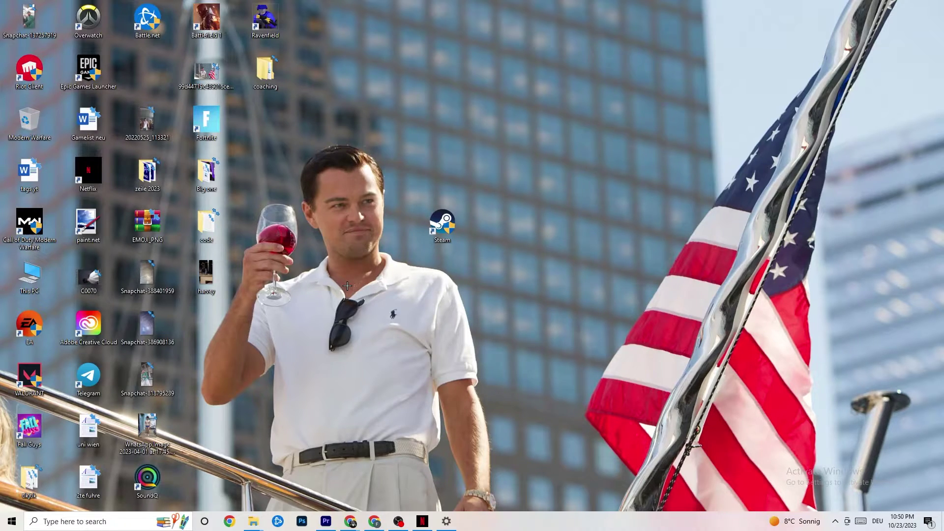
left_click_drag(433, 221, 434, 170)
- Save the Steam shortcut's compatibility as Windows 8 mode with Run as administrator enabled
right_click(434, 169)
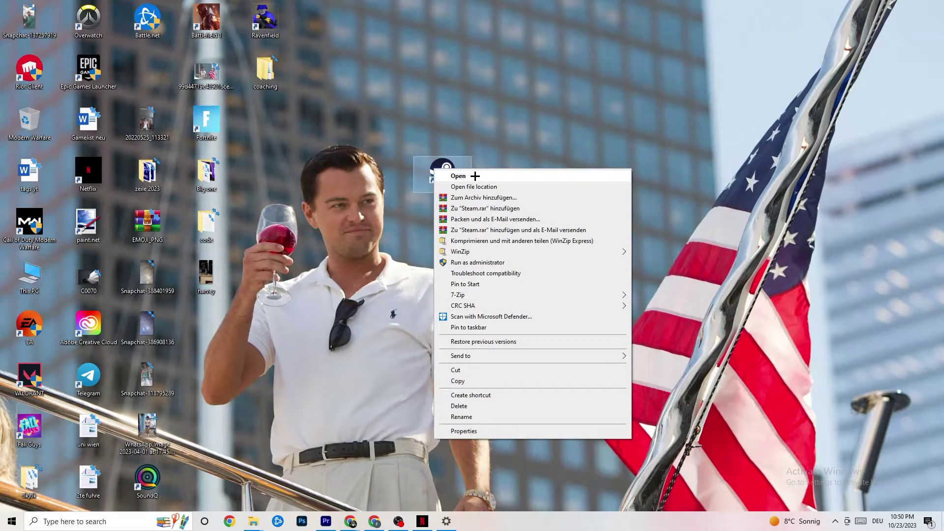
left_click(471, 431)
left_click_drag(508, 177, 462, 84)
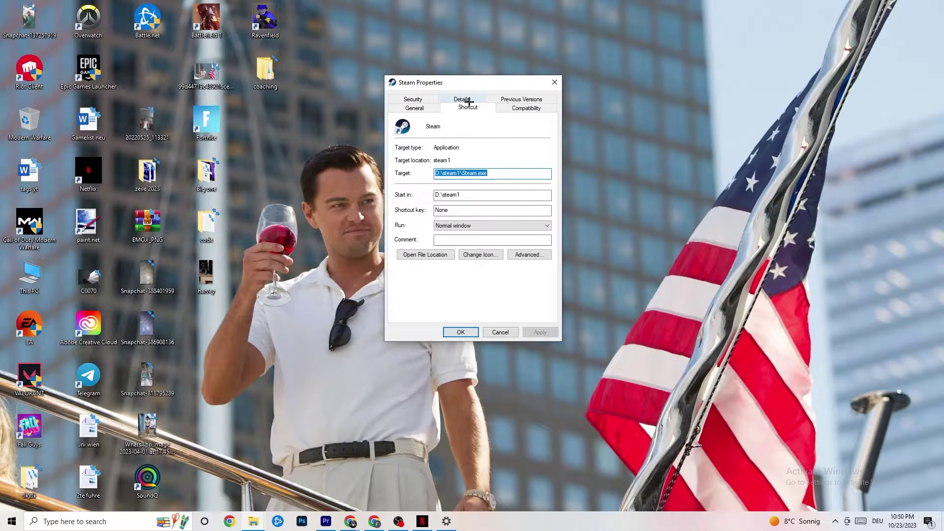
left_click(522, 108)
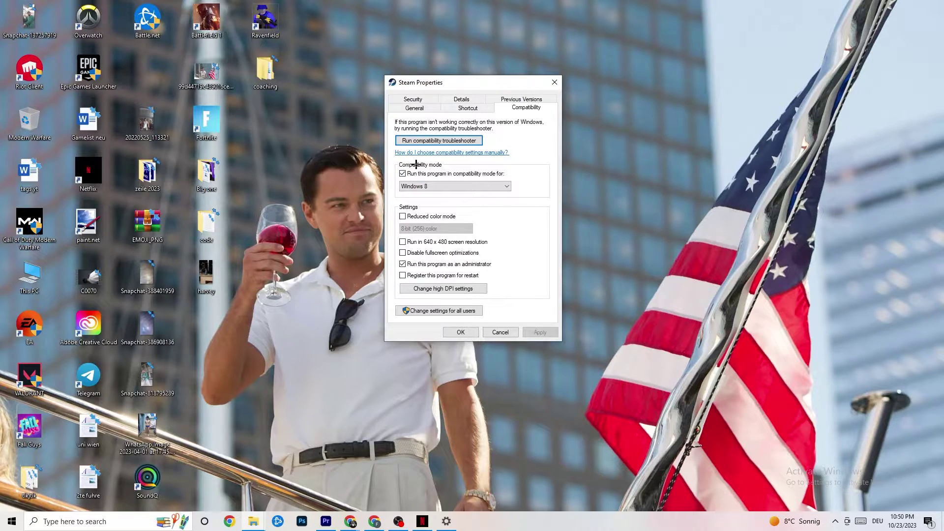
left_click(477, 184)
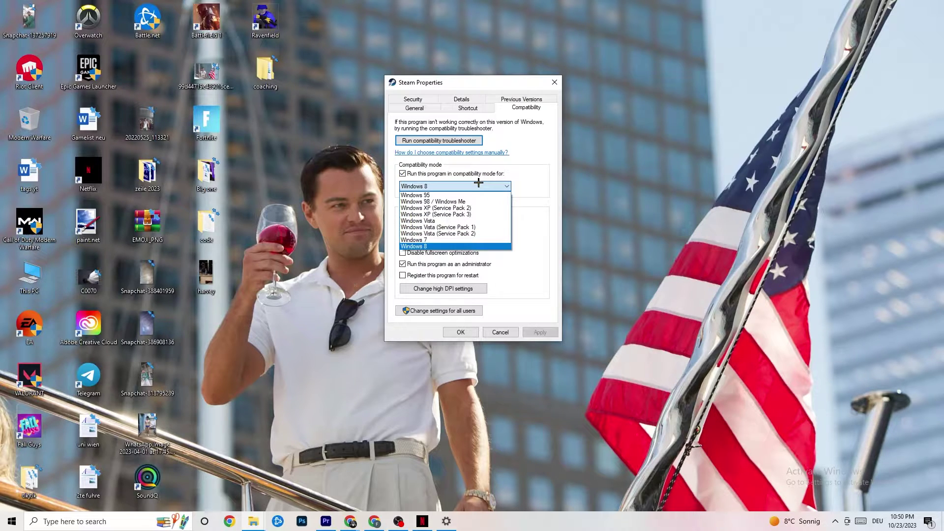
left_click(462, 246)
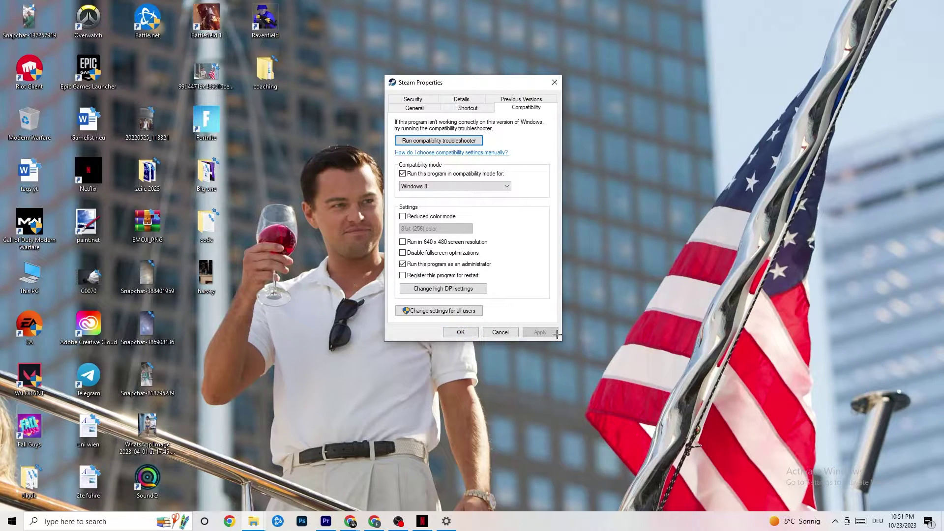
left_click(462, 333)
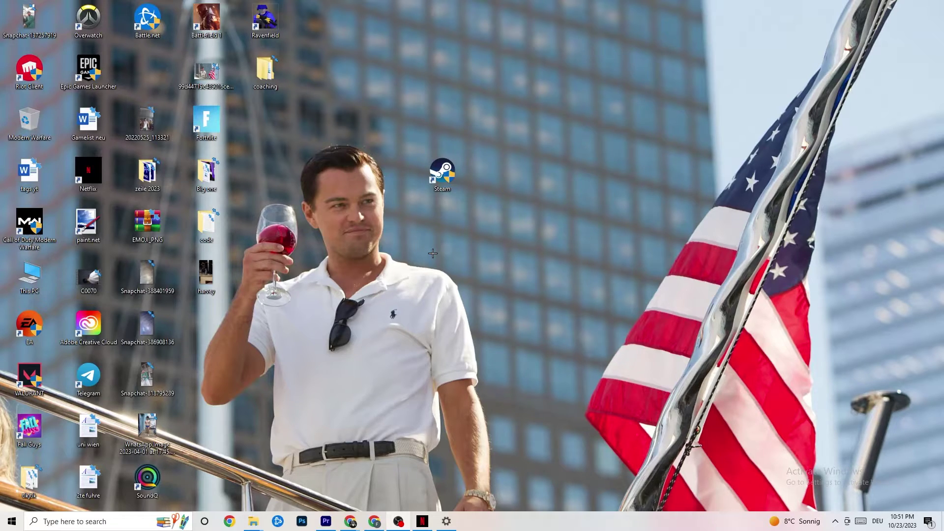
right_click(425, 176)
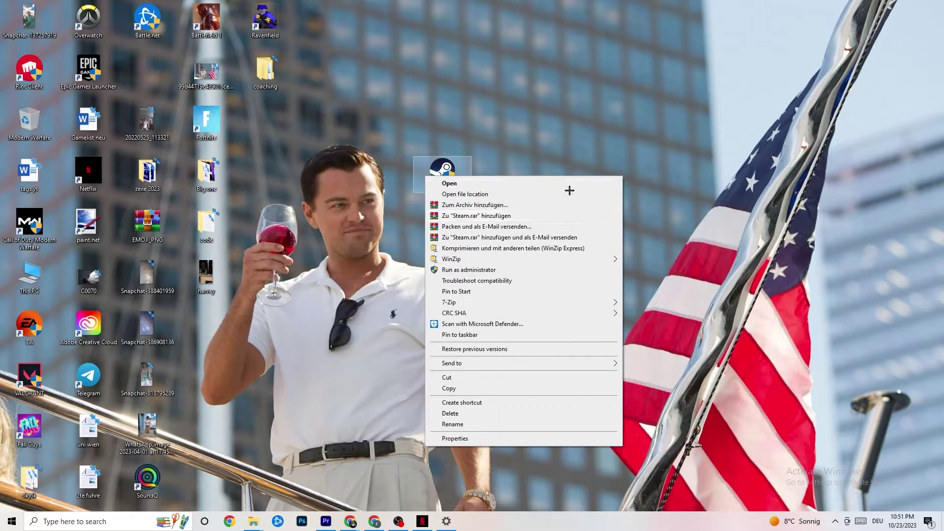
left_click(345, 216)
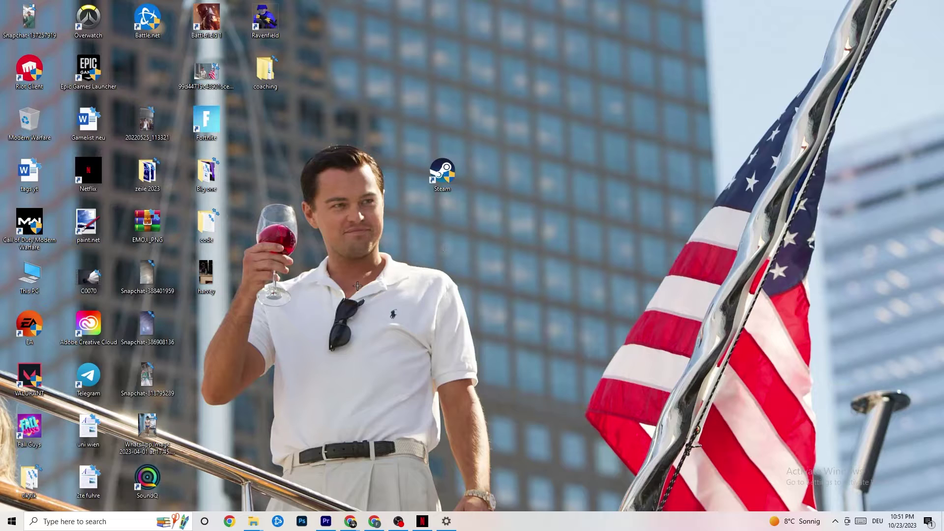
- Restore Settings and go from Home to System > Display, showing two monitors
left_click(12, 521)
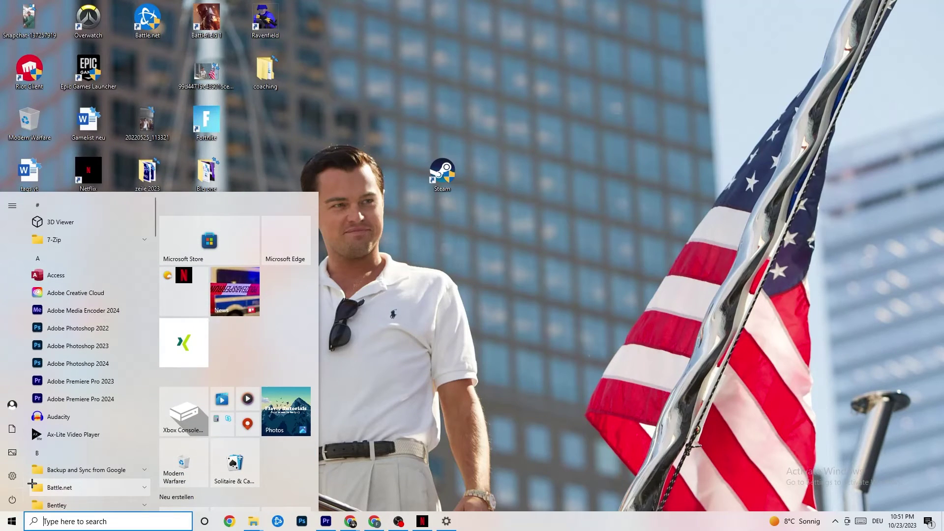
left_click(447, 521)
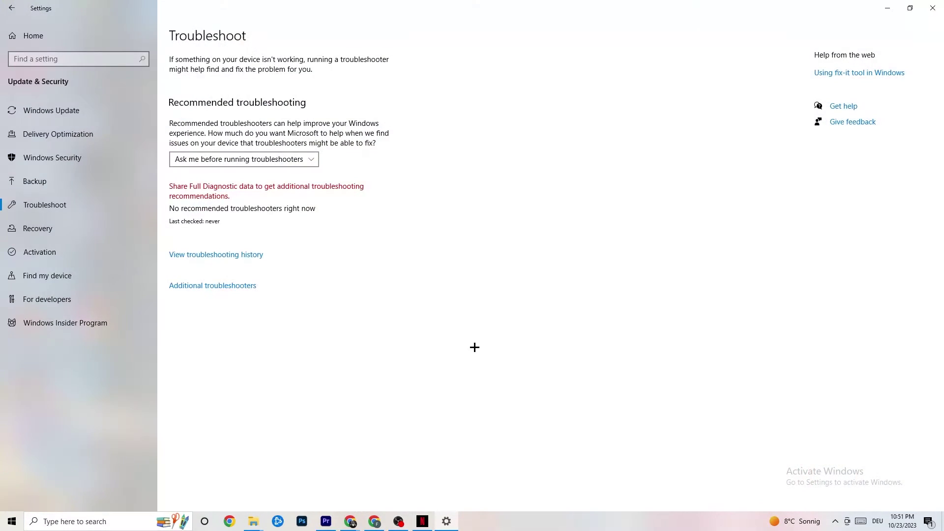
left_click(3, 6)
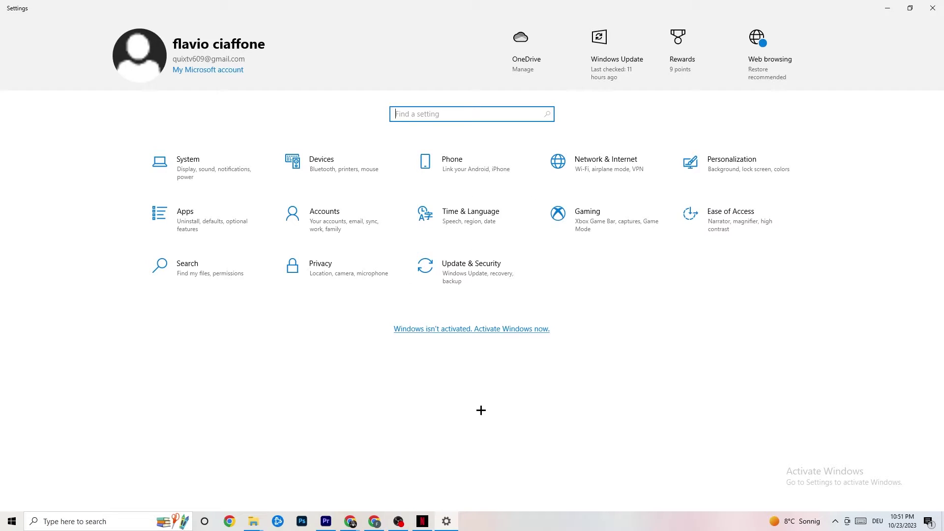
left_click(221, 178)
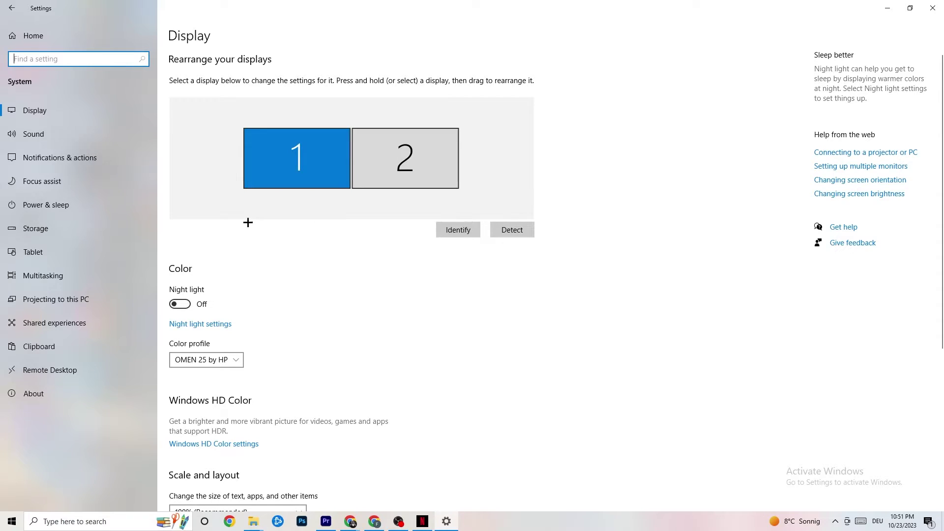
- Keep display scaling at 100%, then view Power & sleep: screen off 10 minutes, sleep 30 minutes
scroll(270, 165, "down", 5)
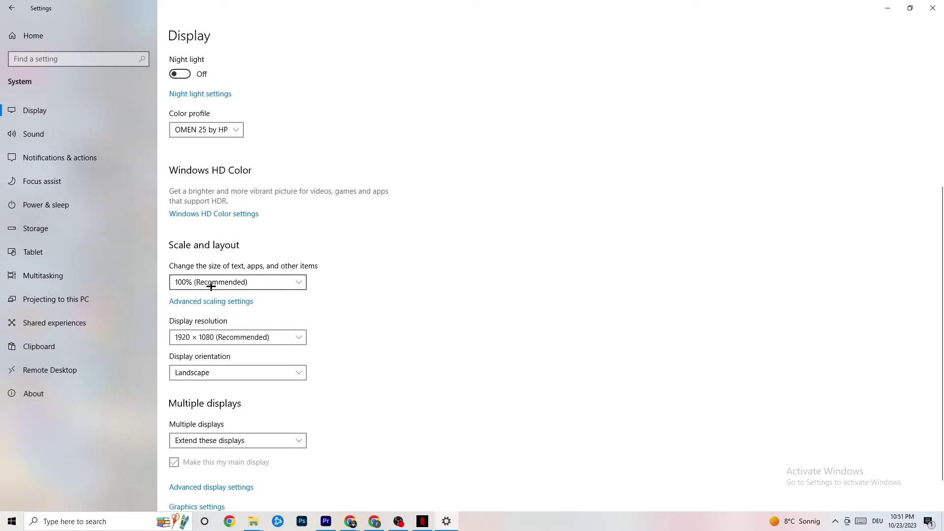
left_click(298, 277)
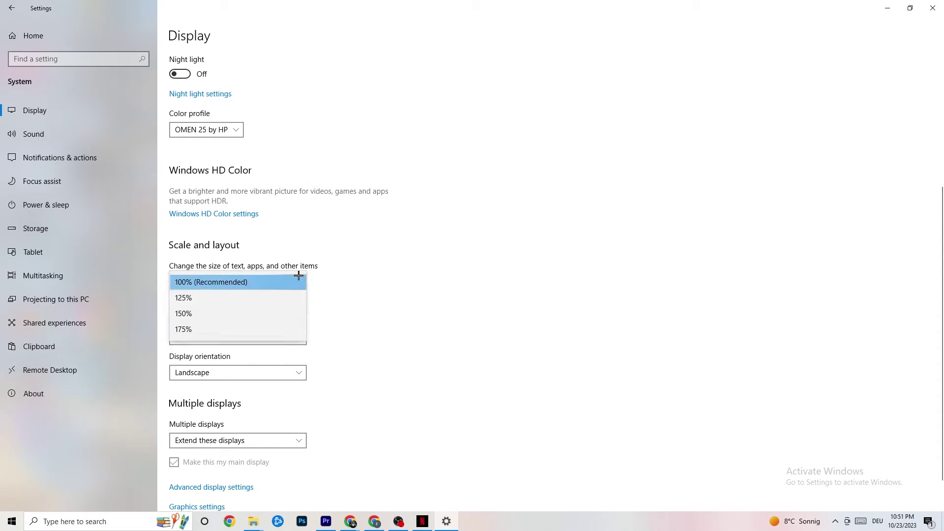
left_click(427, 241)
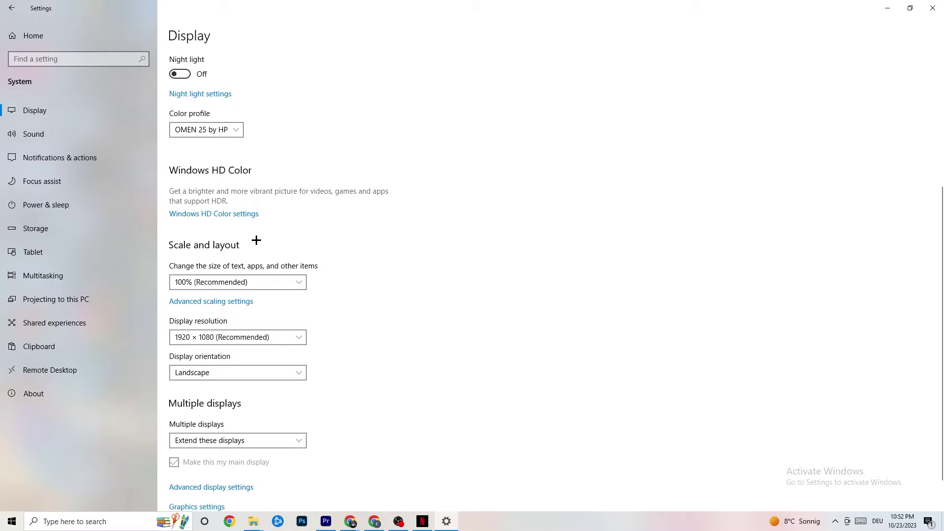
left_click(63, 202)
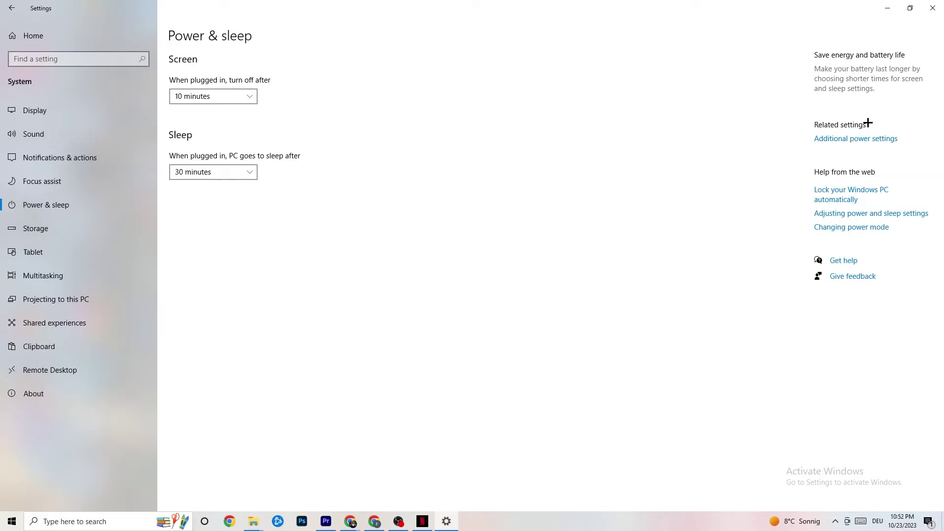
- Review the power plan in Power Options, then check Storage showing drive C: with 3.21 GB free
left_click(865, 140)
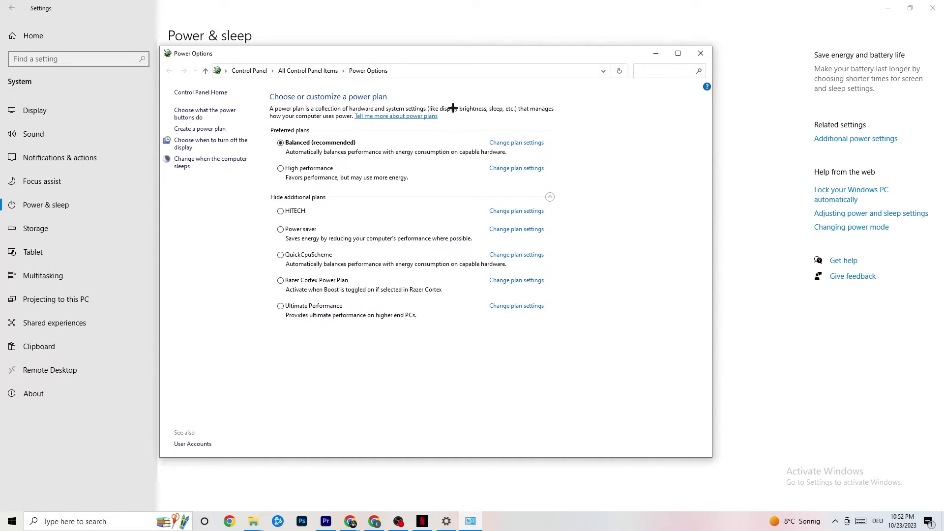
left_click(698, 54)
left_click(118, 229)
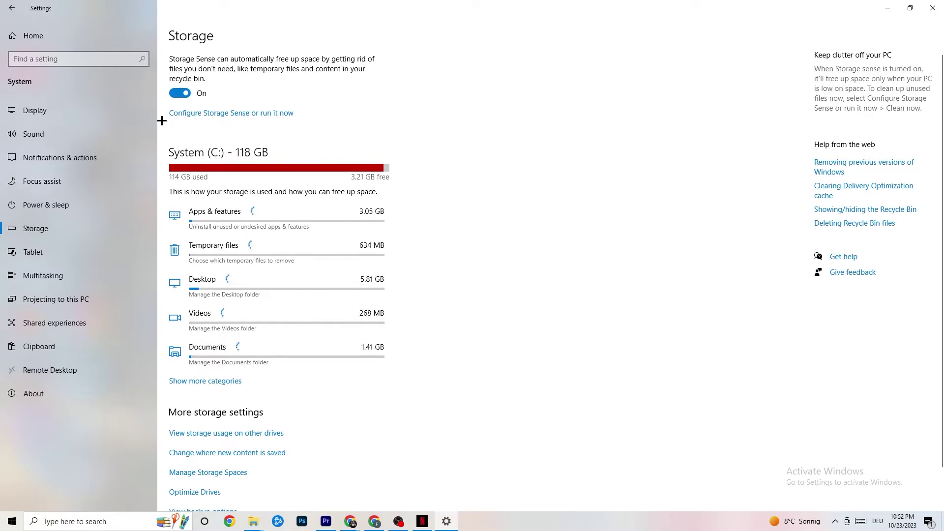
left_click(264, 113)
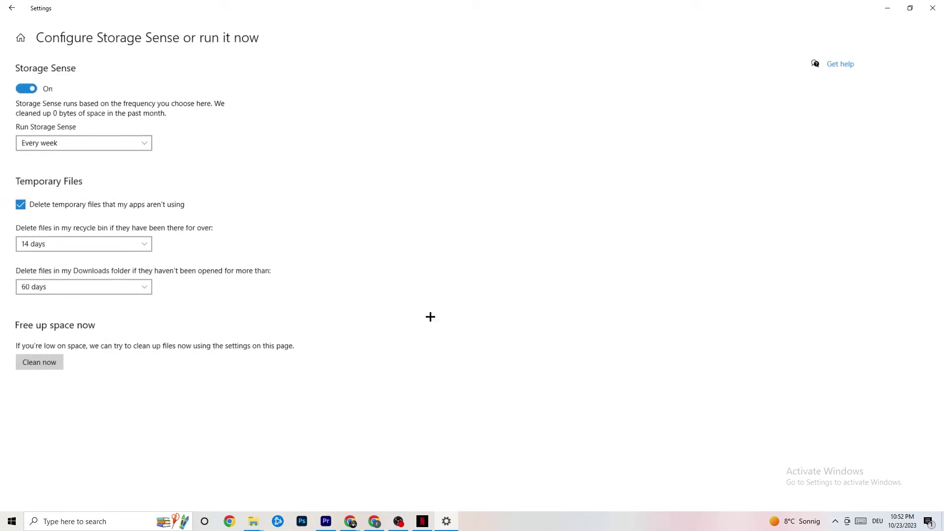
left_click(121, 139)
left_click(121, 137)
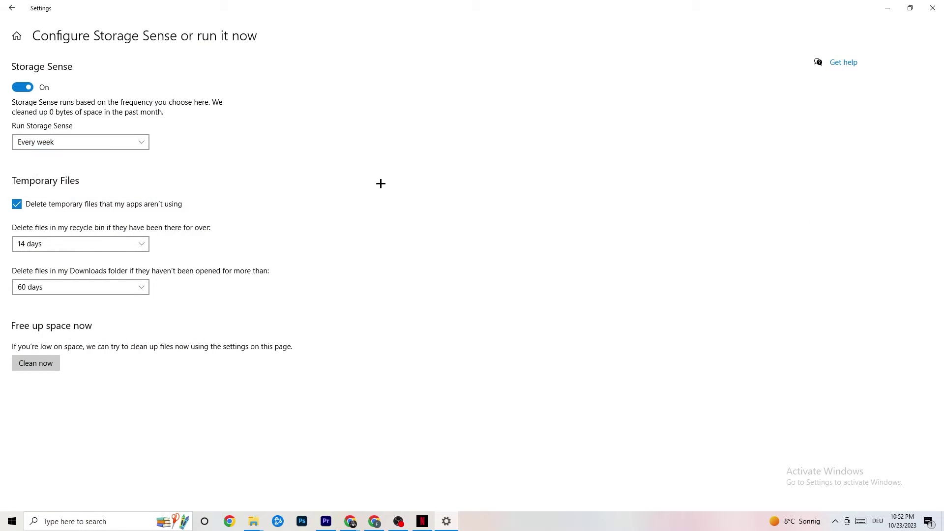
left_click(59, 141)
left_click(105, 85)
left_click(116, 244)
left_click(116, 246)
left_click(12, 8)
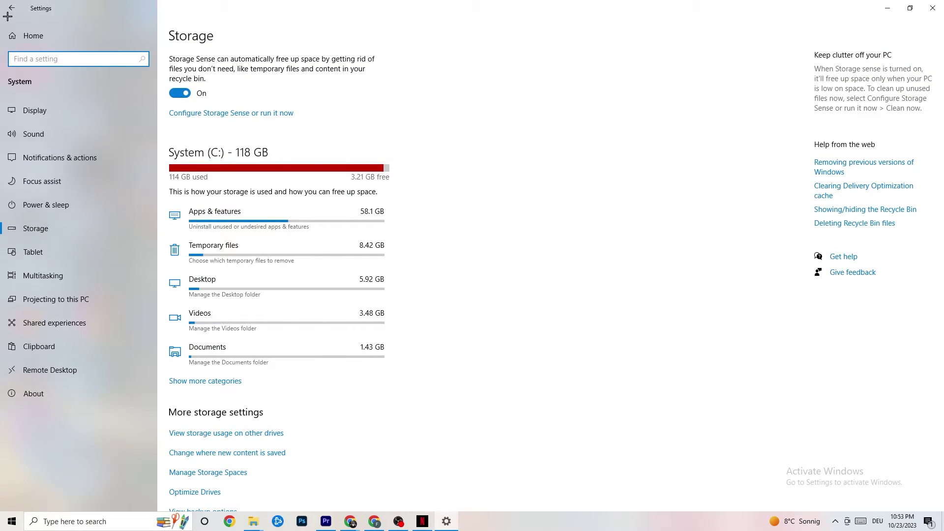
left_click(10, 9)
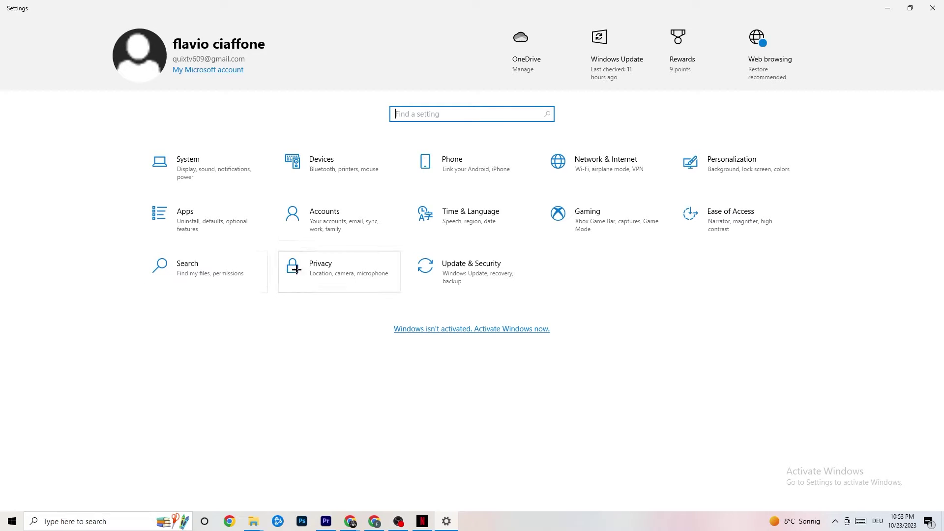
- View Gaming Captures settings: background recording and game audio off, 30 fps video
left_click(615, 206)
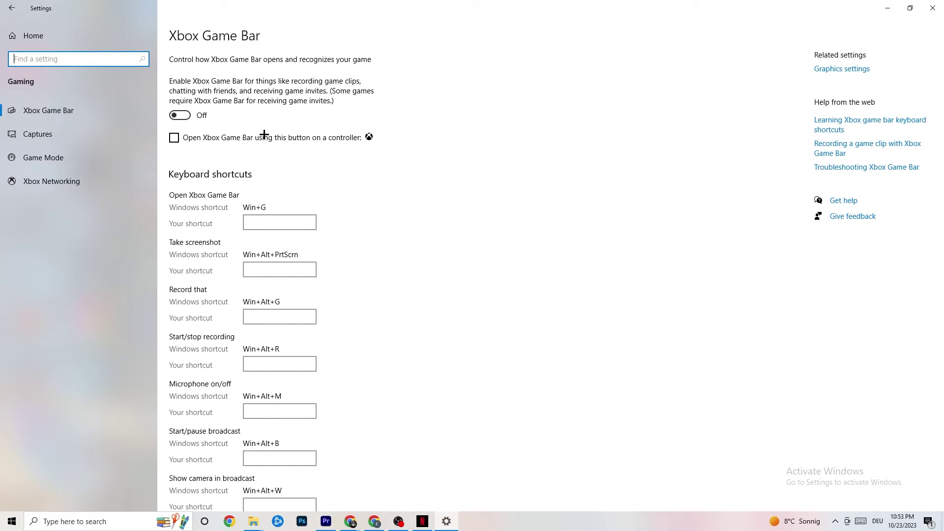
left_click(67, 134)
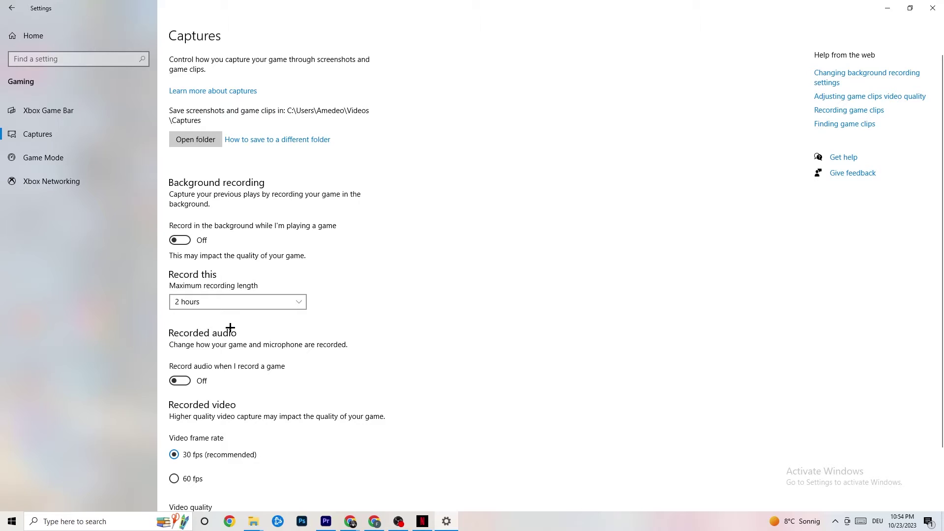
- Confirm Game Mode is On, then close the Settings window
left_click(49, 158)
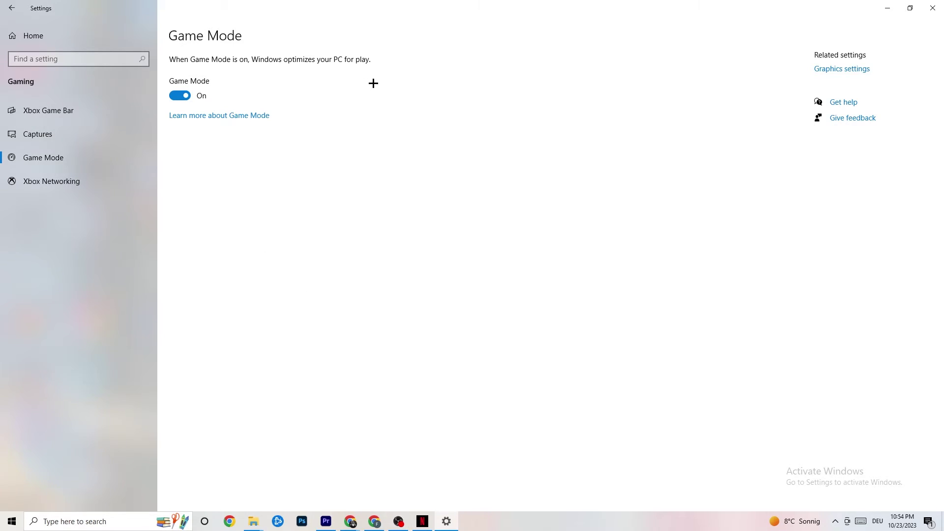
left_click(923, 9)
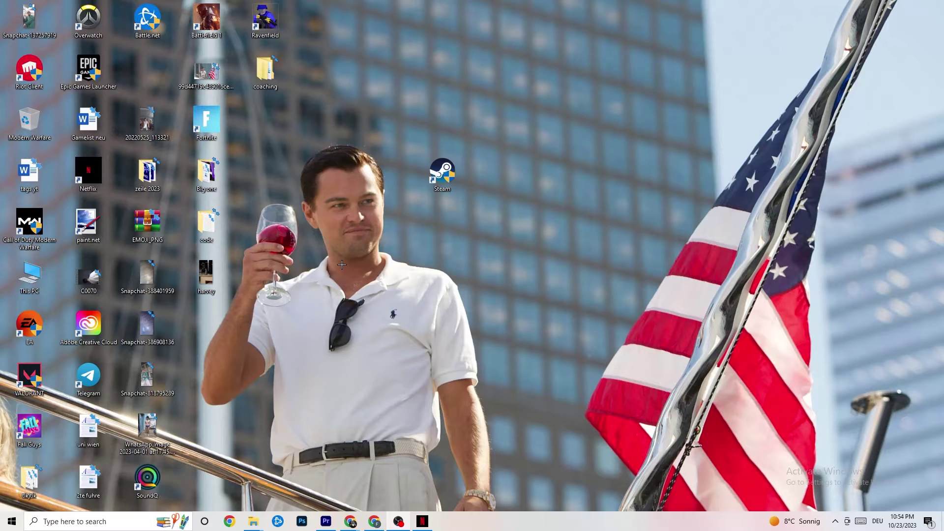
- Open Task Manager from the taskbar and inspect the Netflix process, leaving it running
right_click(482, 528)
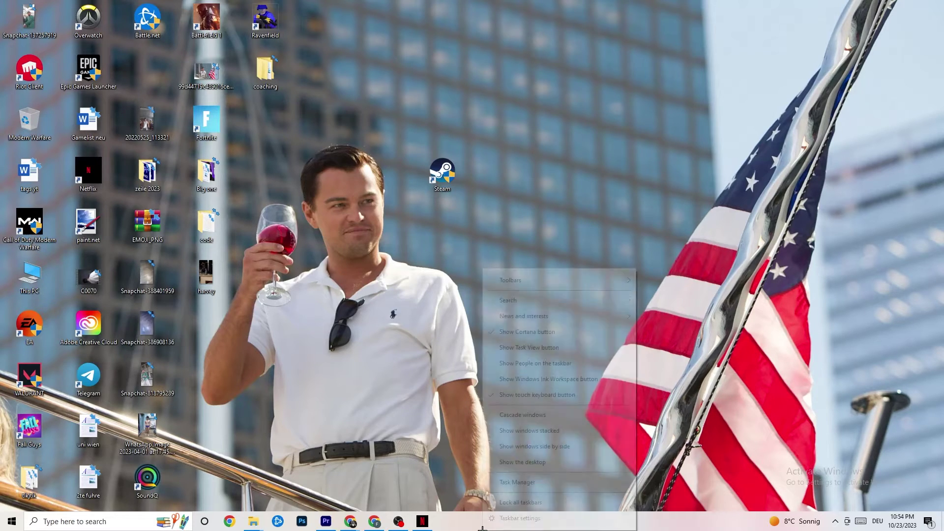
left_click(511, 482)
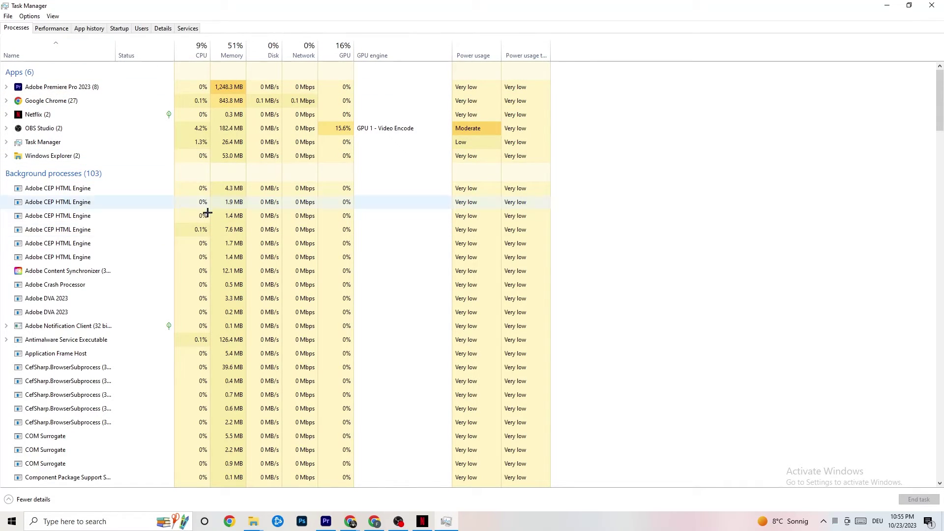
scroll(208, 362, "down", 3)
scroll(196, 344, "down", 4)
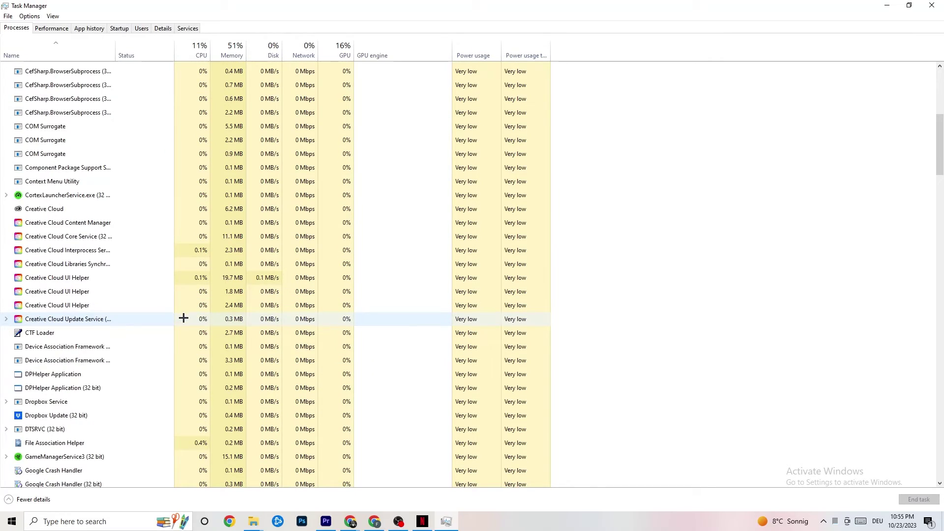
scroll(183, 322, "up", 7)
scroll(192, 295, "down", 3)
scroll(153, 287, "up", 3)
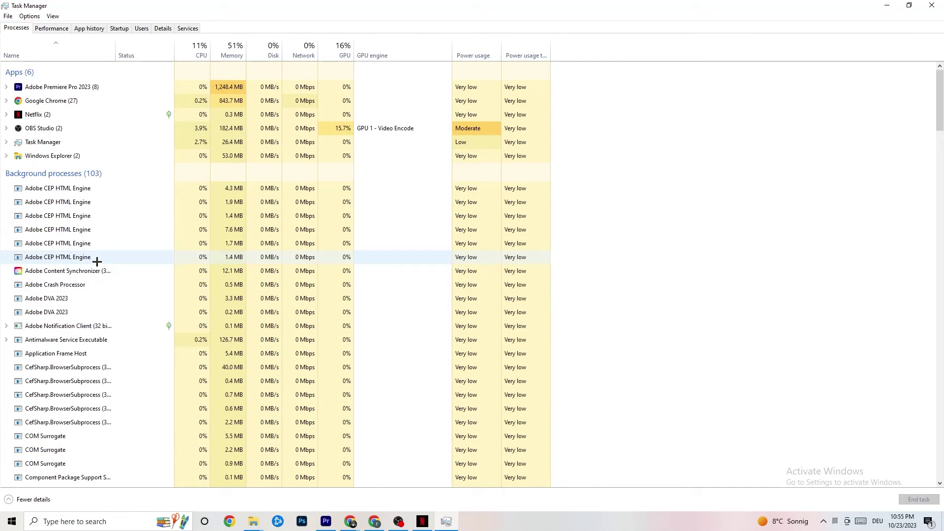
right_click(63, 116)
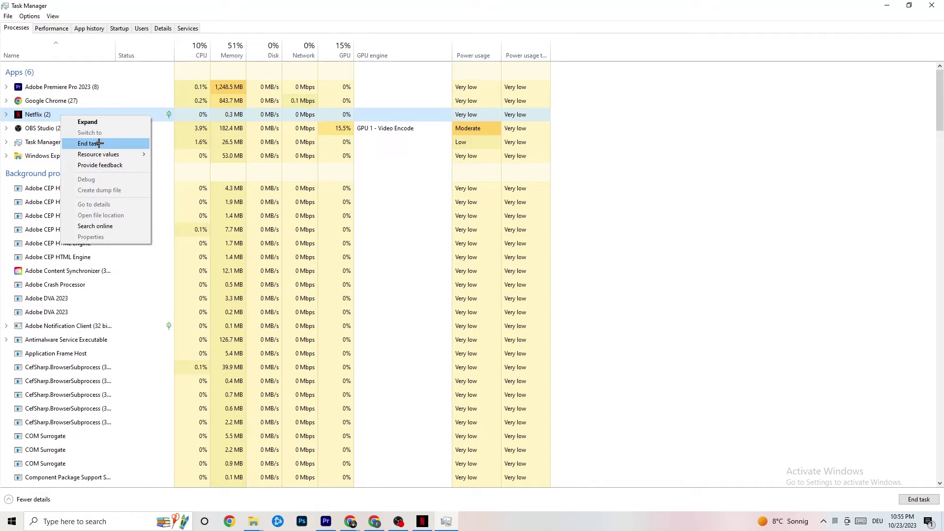
left_click(695, 164)
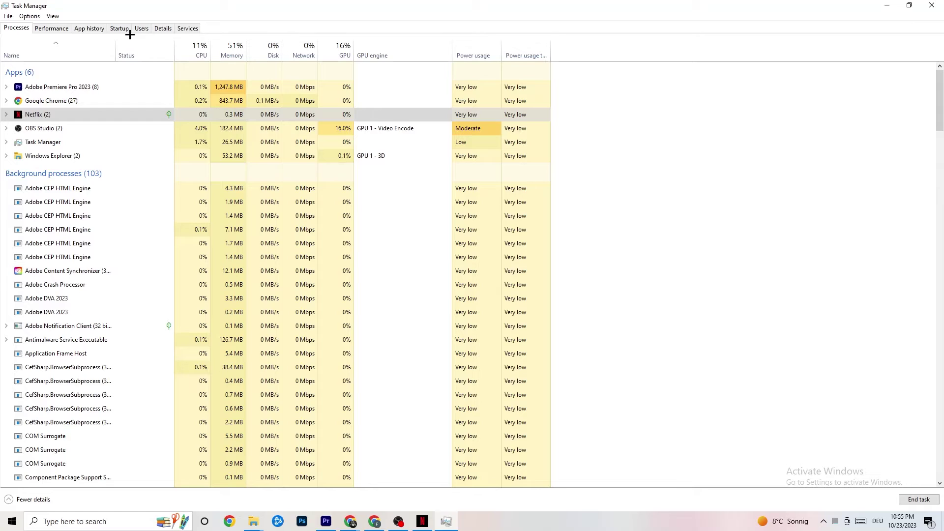
- Leave Adobe Premiere Pro at Normal priority in Details, then view the Startup apps list
left_click(154, 29)
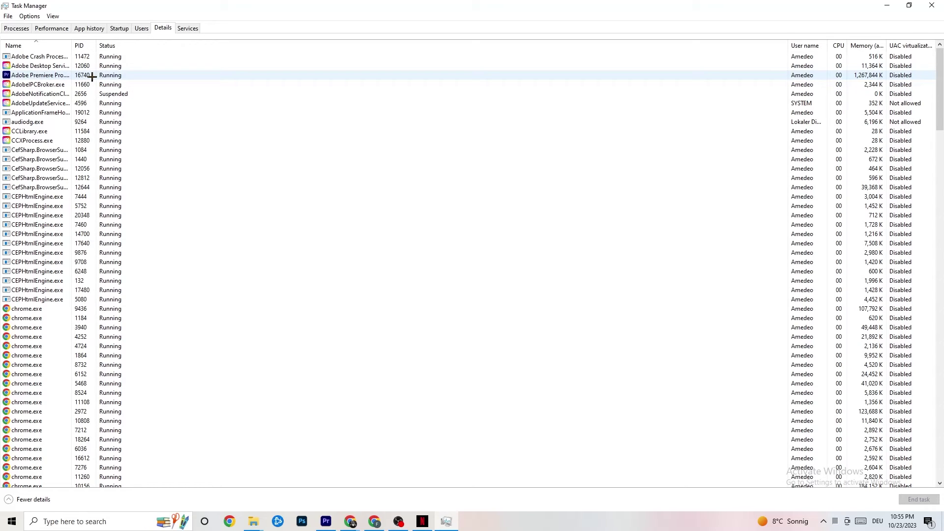
right_click(91, 76)
mouse_move(145, 119)
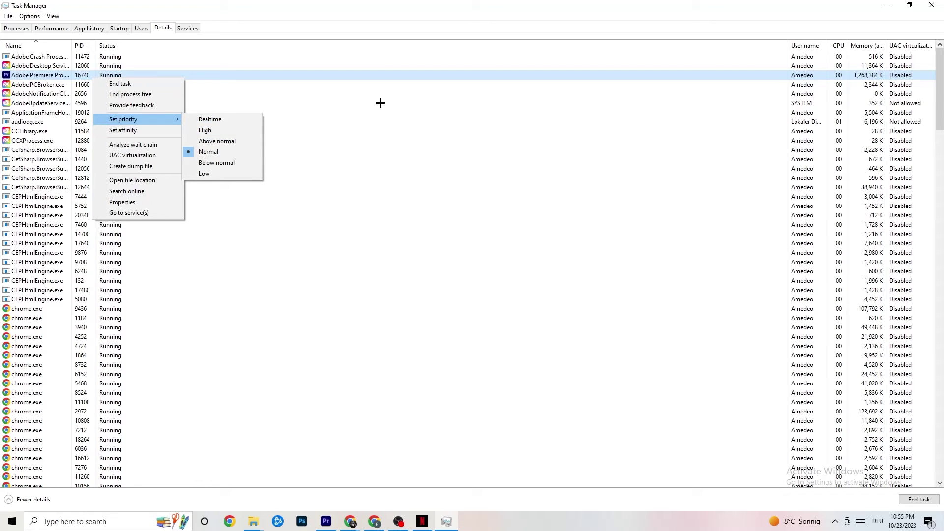
left_click(157, 120)
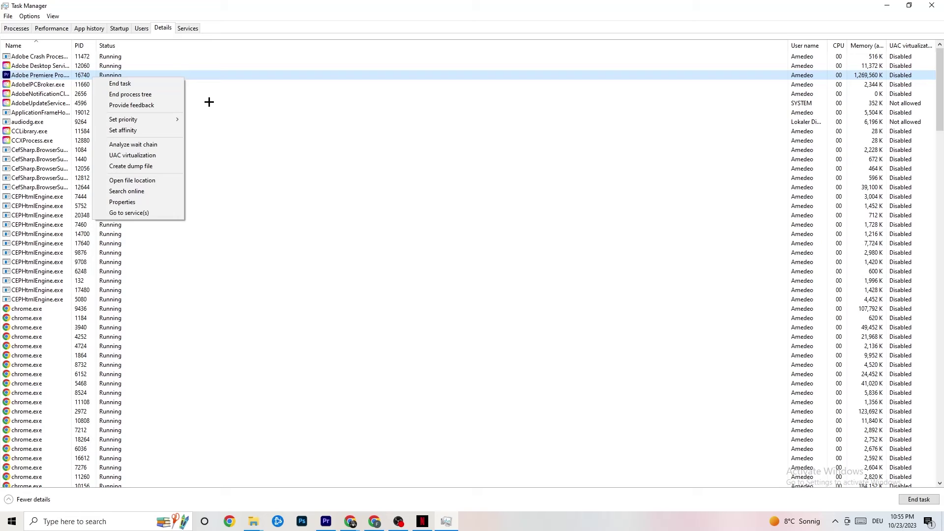
left_click(125, 29)
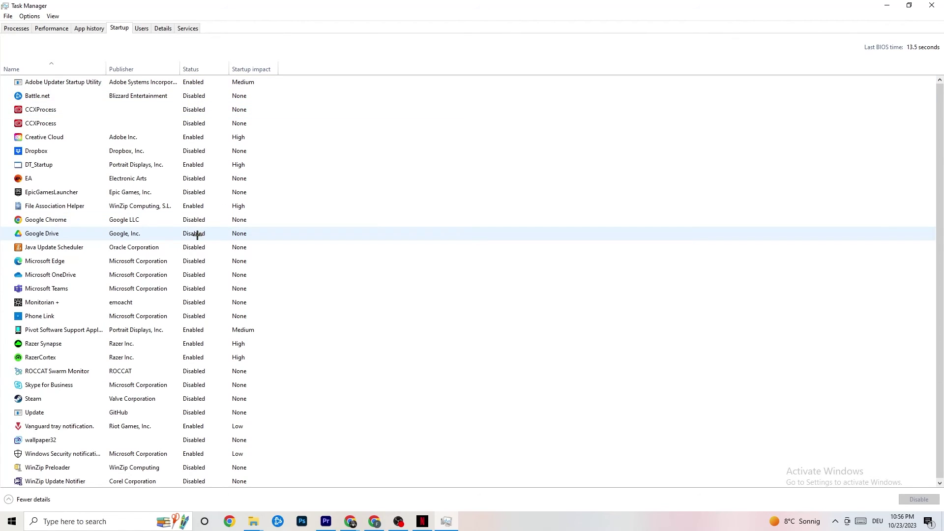
right_click(137, 234)
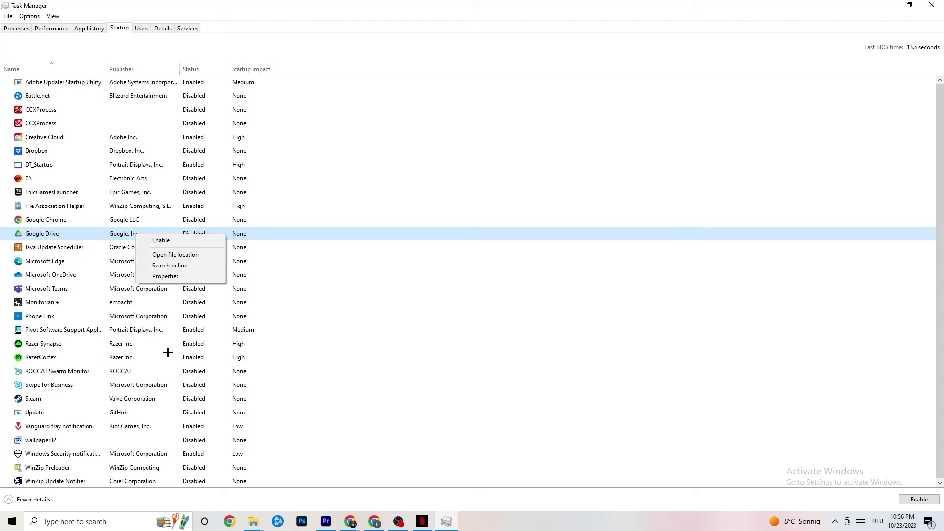
right_click(187, 332)
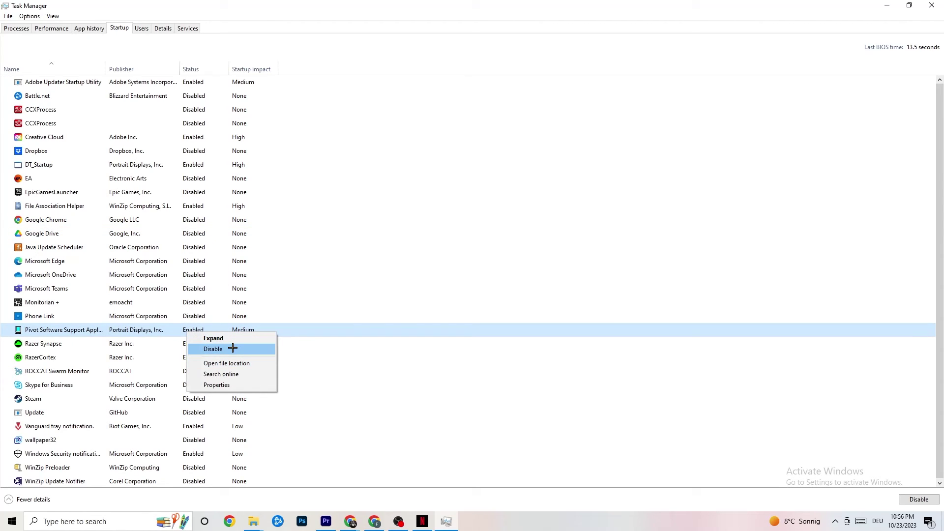
left_click(382, 15)
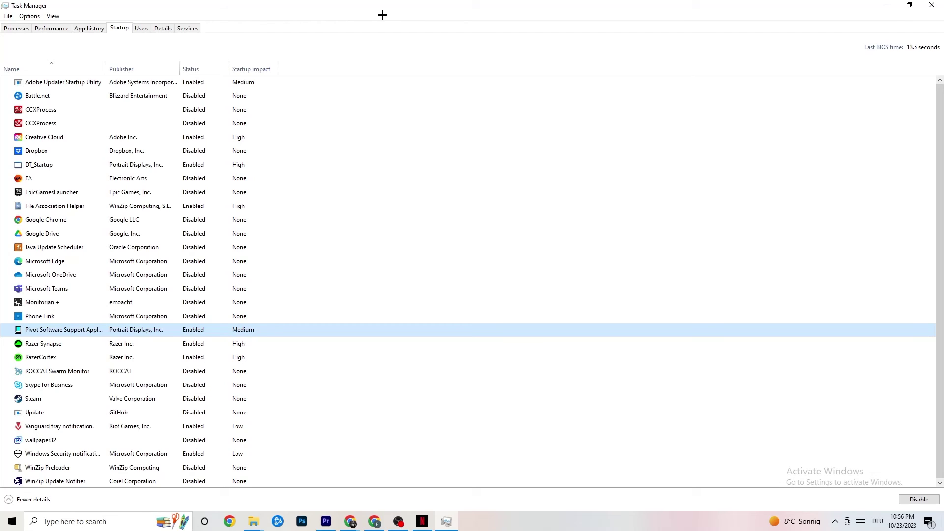